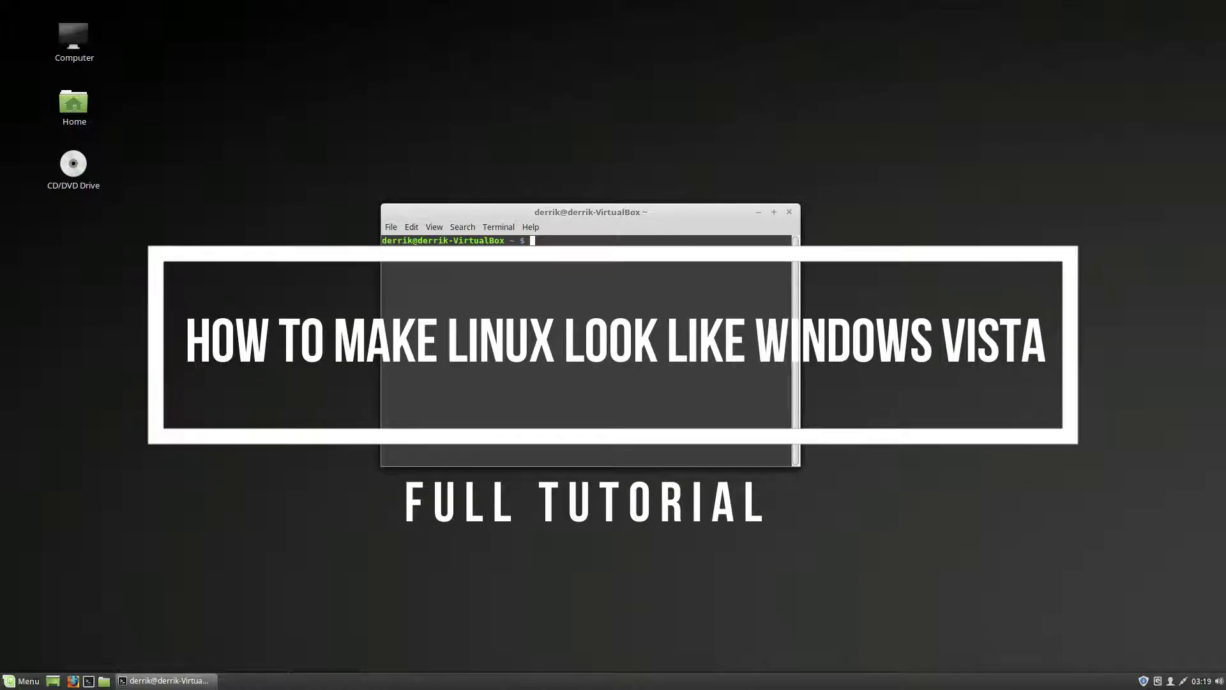
Run git in the terminal to confirm git is not installed yet
key("super")
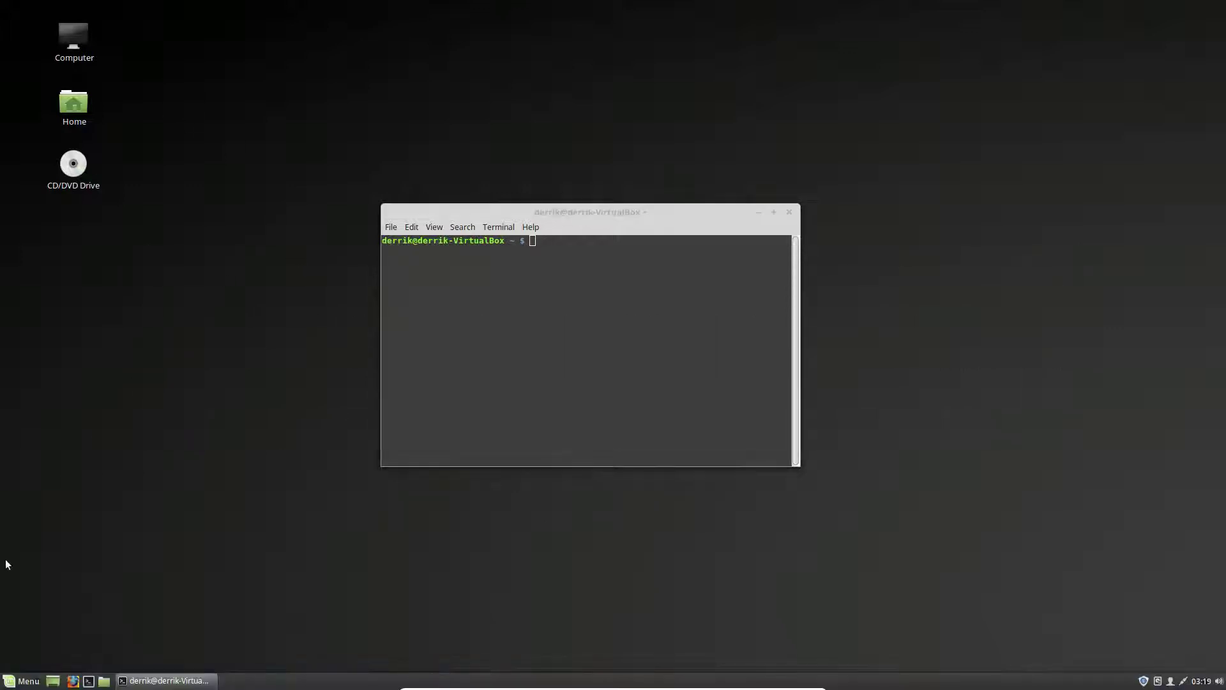
key("super")
key("Escape")
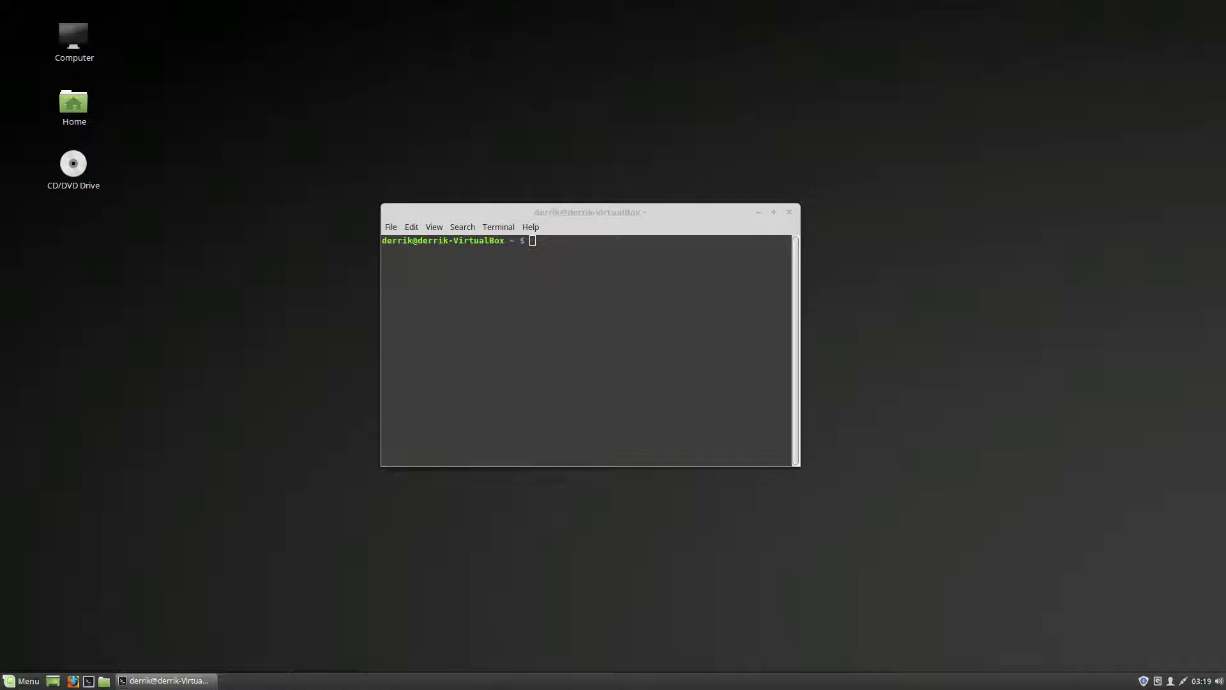
left_click_drag(530, 208, 545, 189)
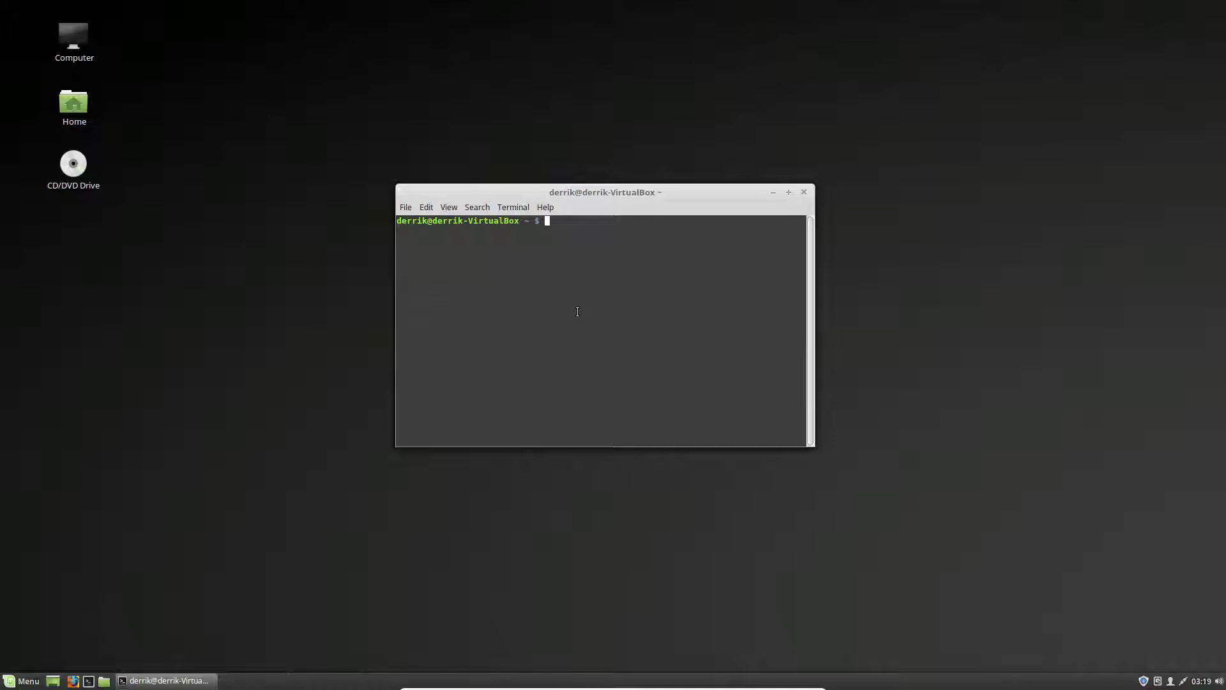
type("git")
key("Return")
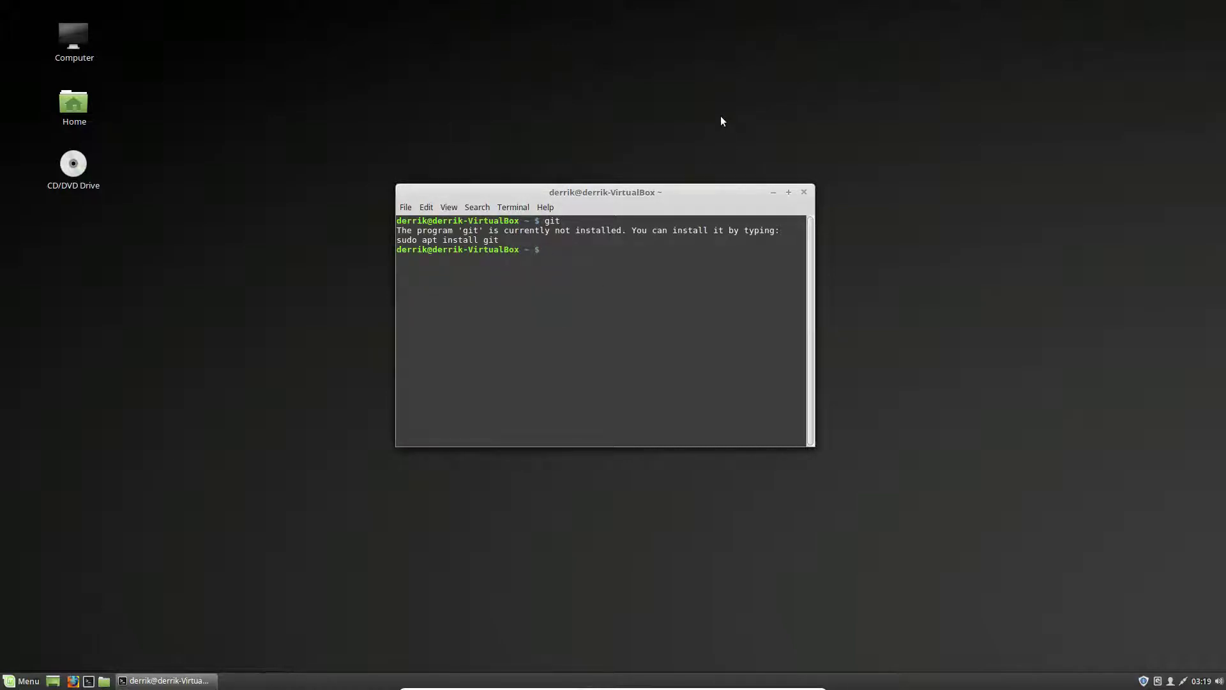
Install git with 'sudo apt install git', confirming the package installation
type("sudo apt install git")
key("Return")
key("Return")
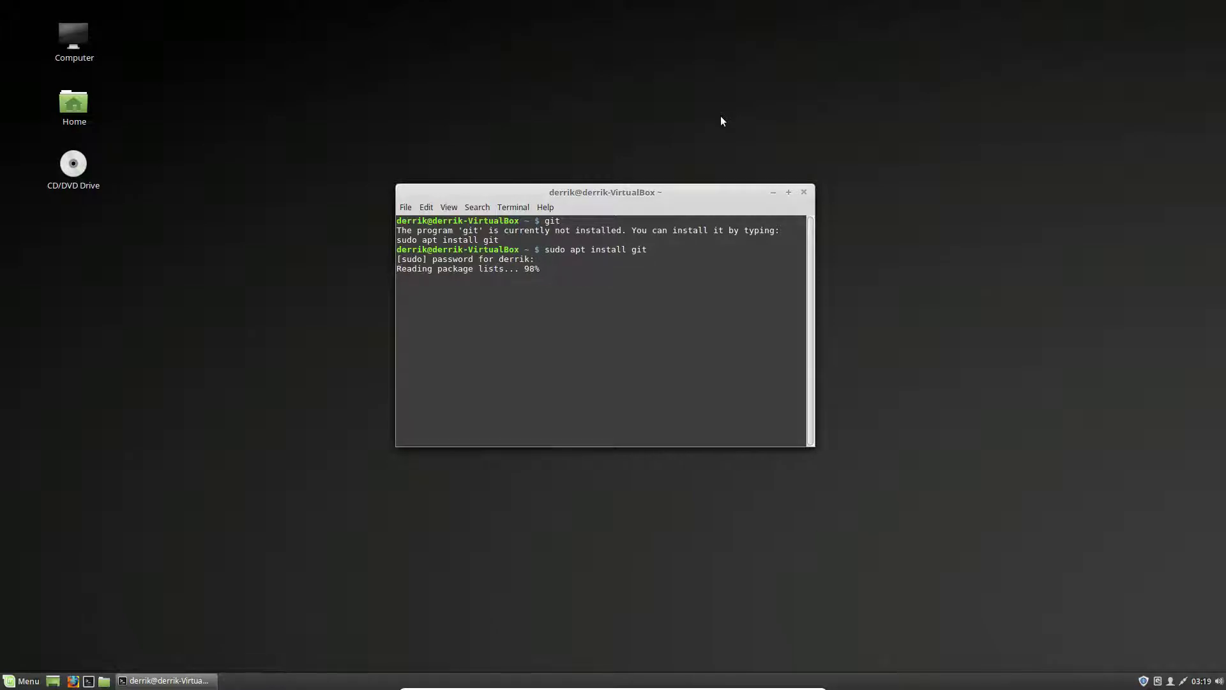
key("Return")
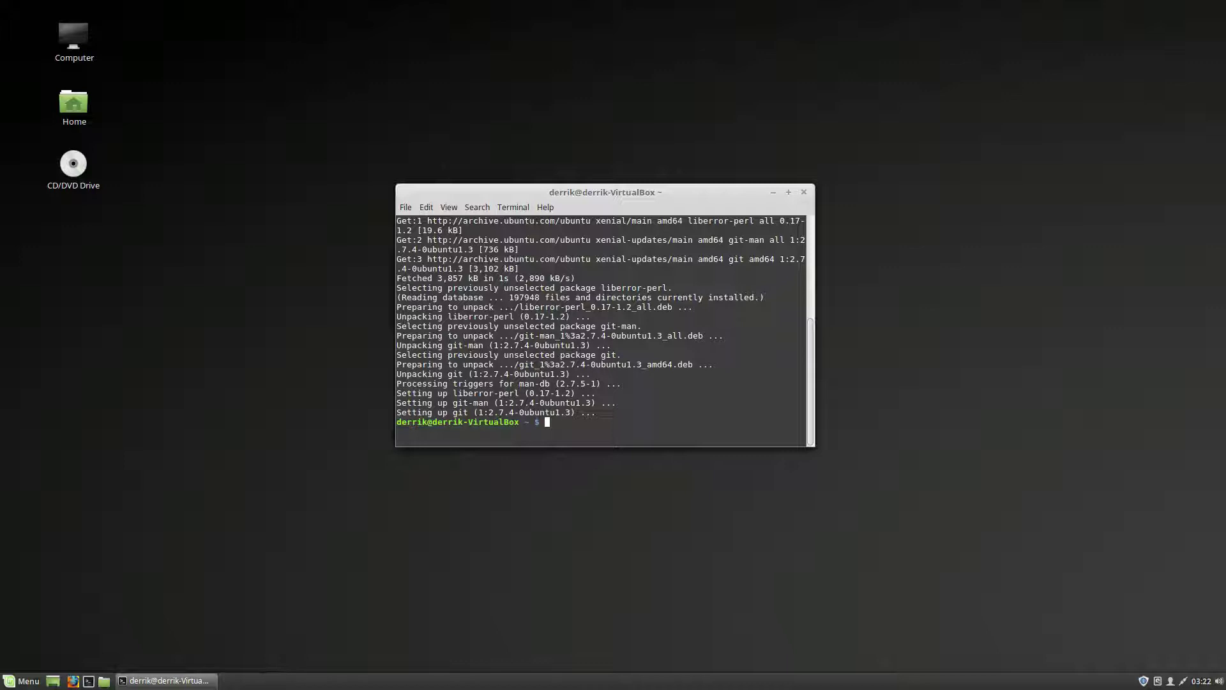
left_click_drag(561, 191, 545, 202)
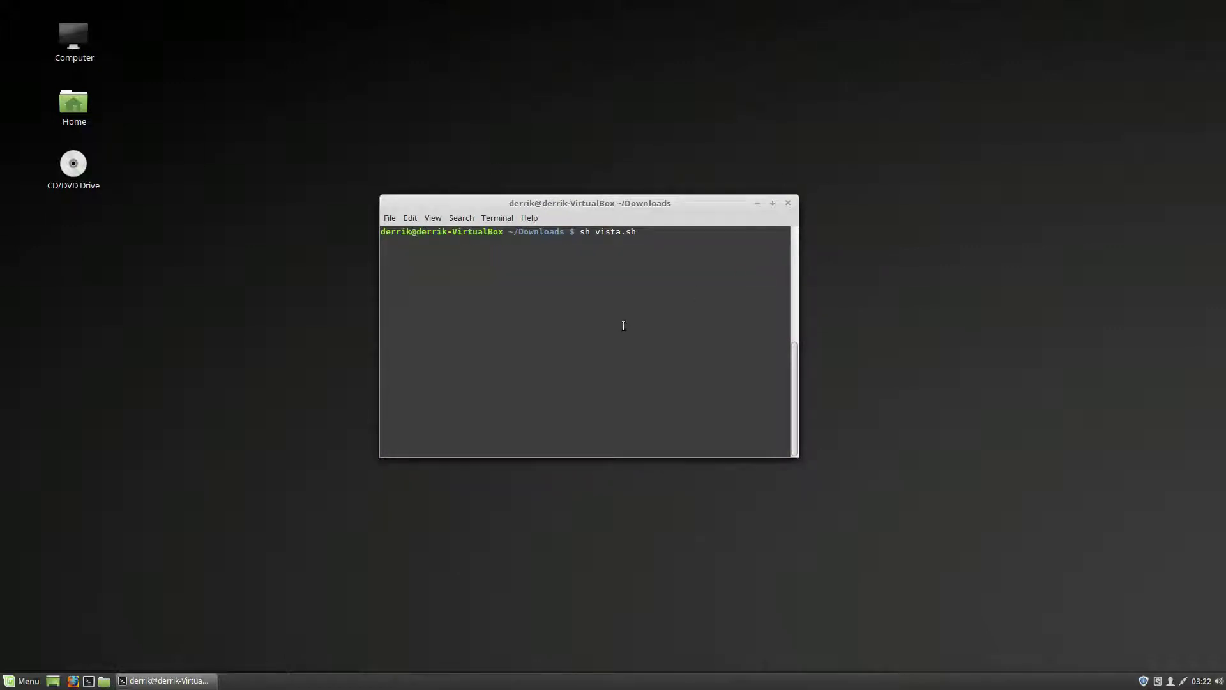
Run 'sh vista.sh' in ~/Downloads, then minimize the terminal to show the desktop
key("Return")
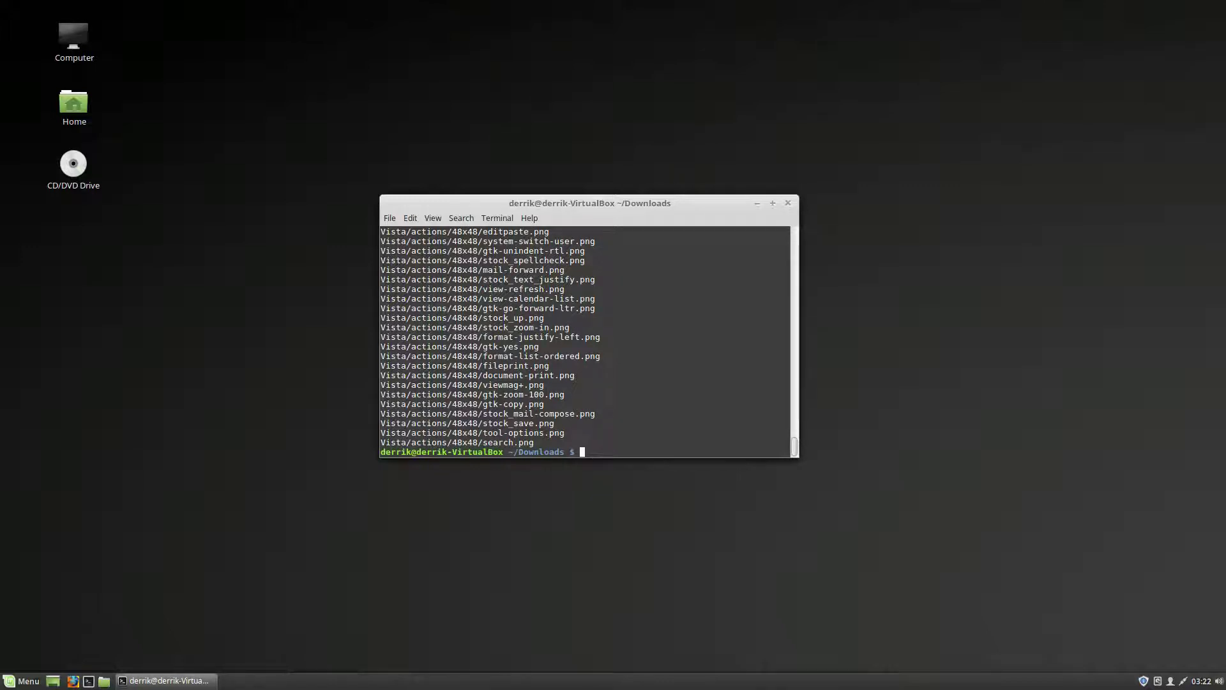
key("super+d")
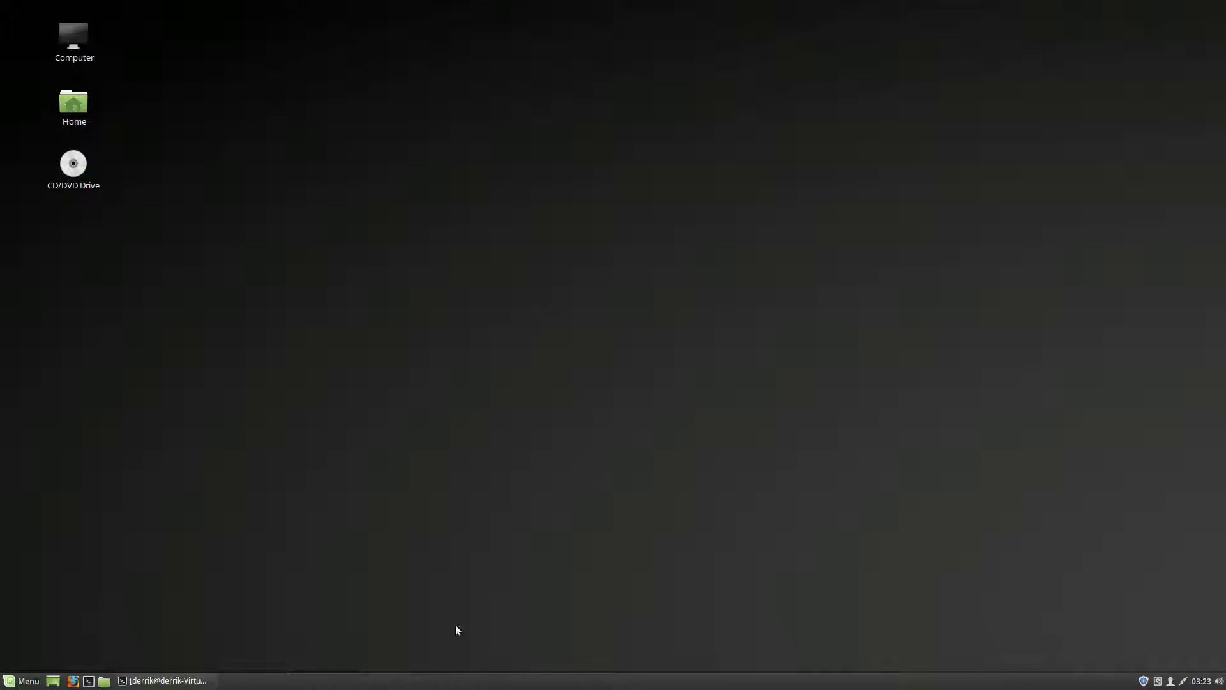
Open Themes from the panel's context menu and set Window borders to Windows Vista
right_click(451, 682)
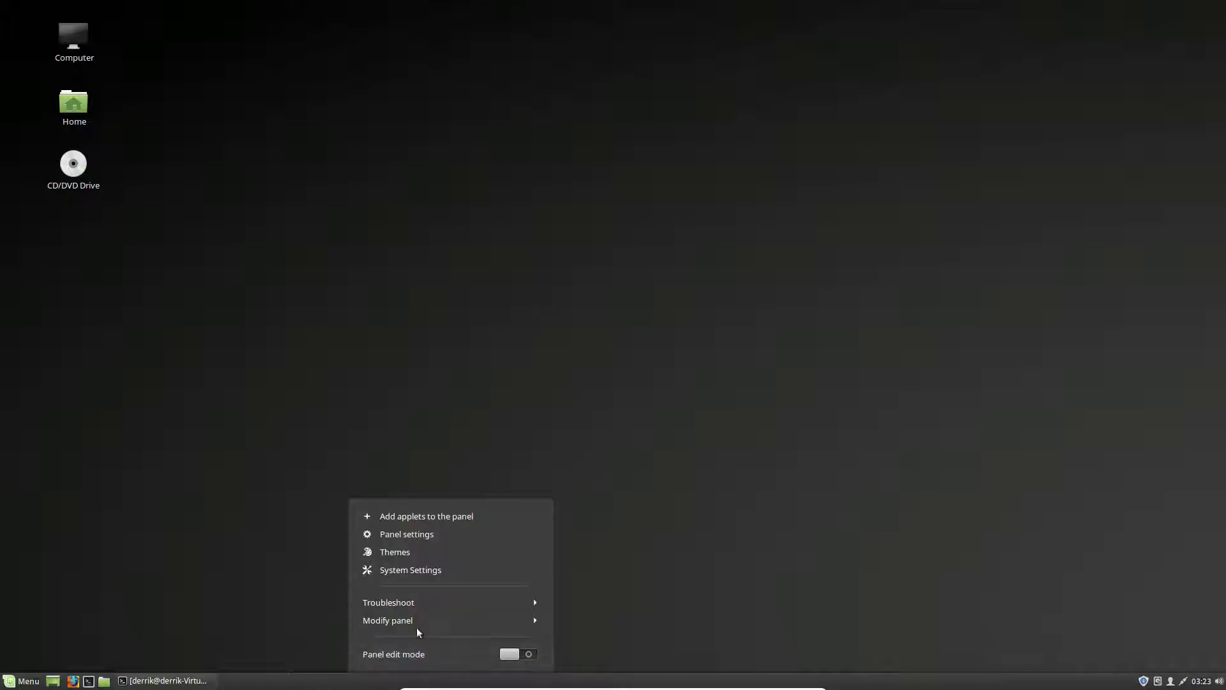
left_click(394, 554)
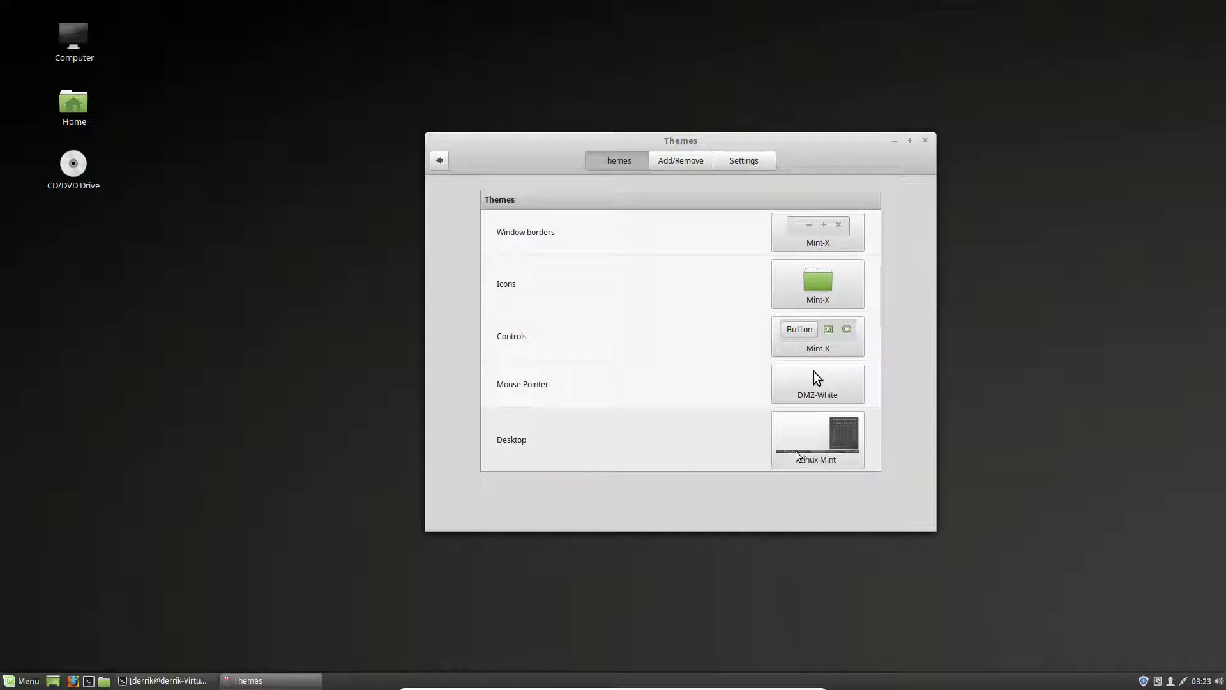
left_click(803, 225)
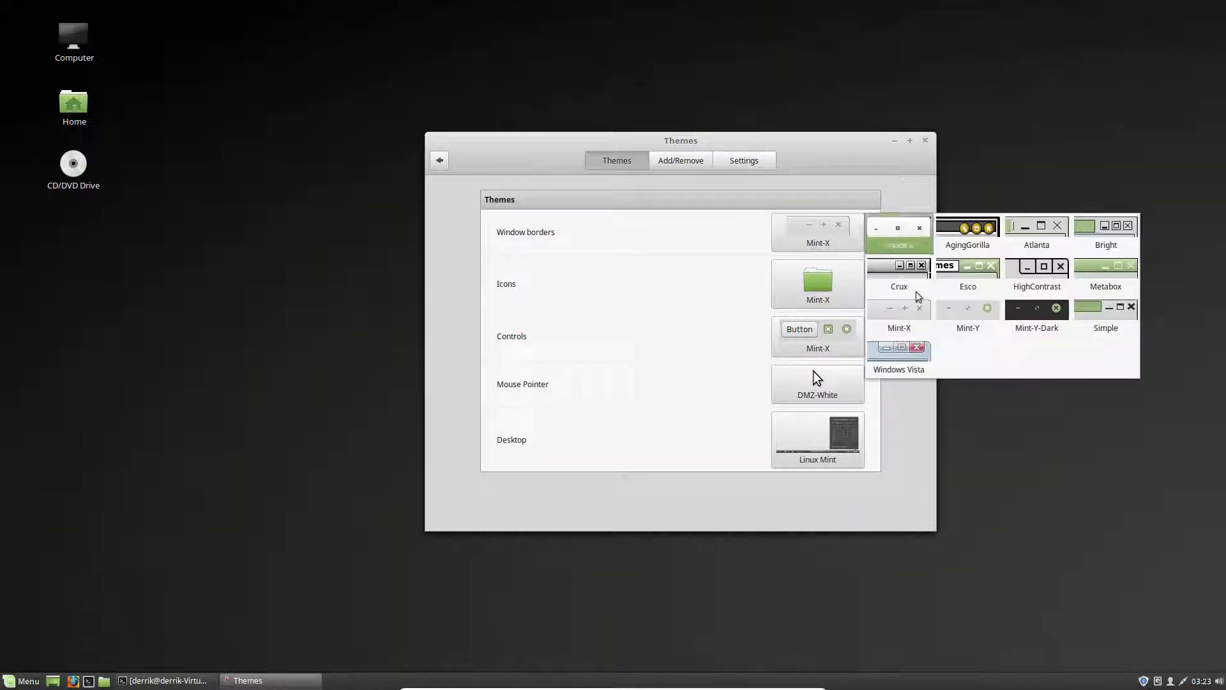
left_click(876, 368)
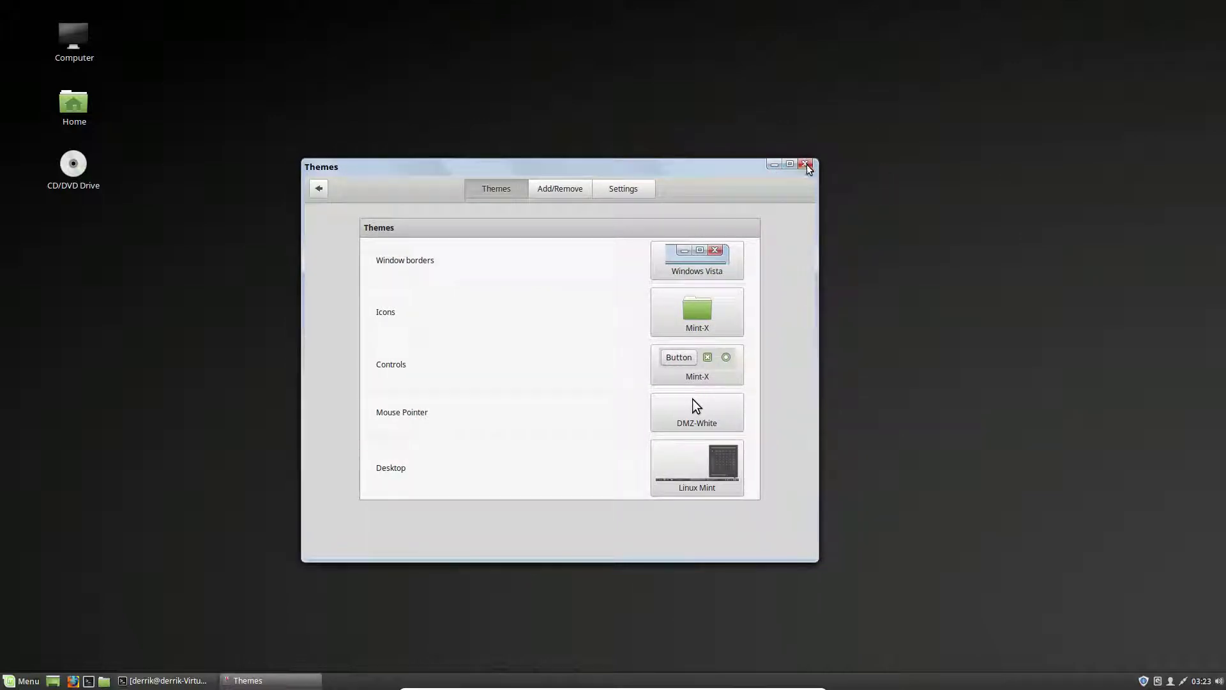
Set Icons to Vista, and Controls and Desktop to Windows Vista
left_click(702, 323)
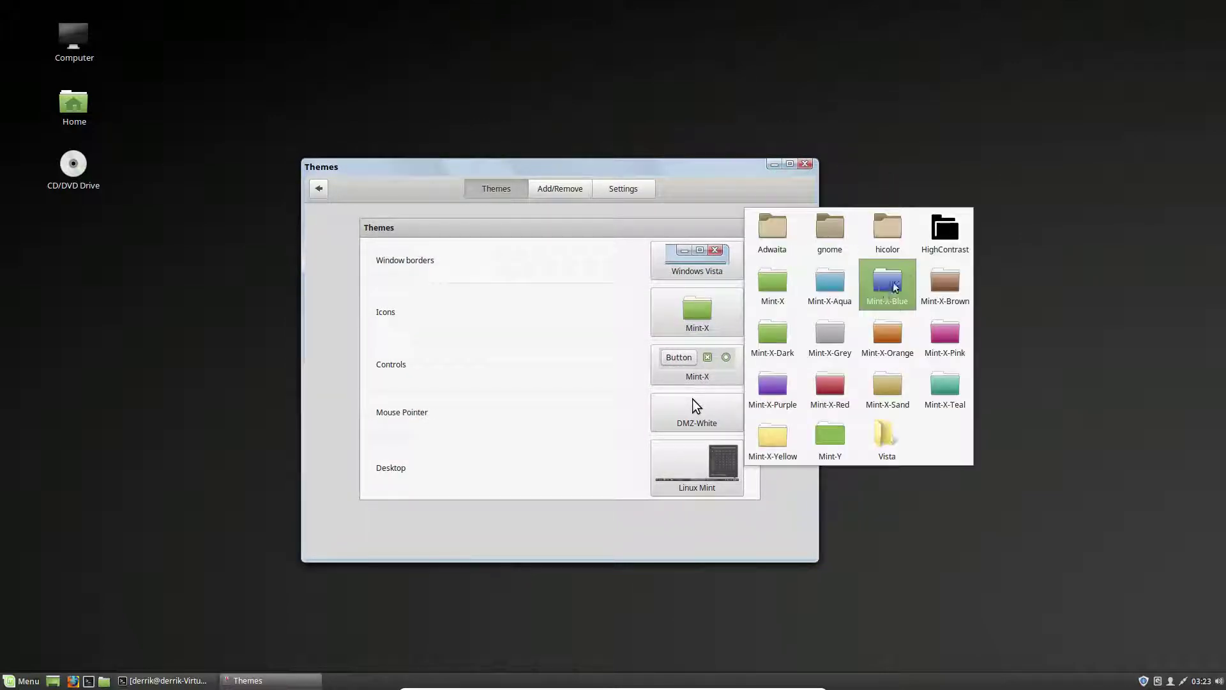
left_click(889, 438)
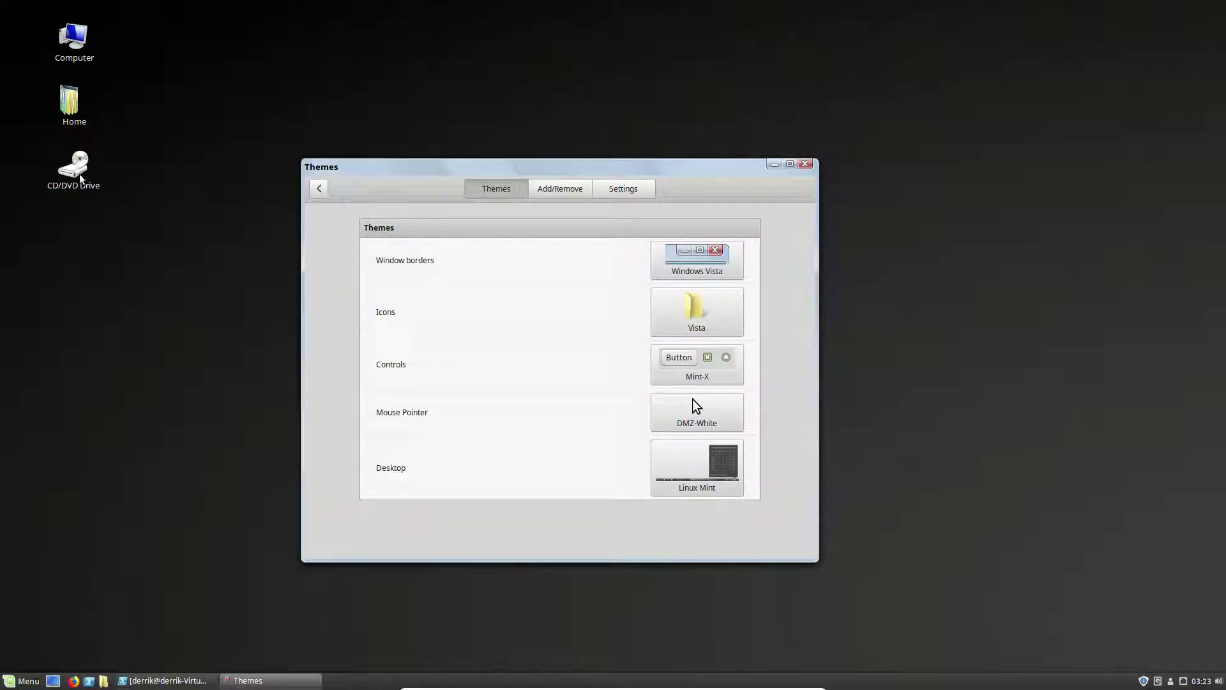
left_click(681, 364)
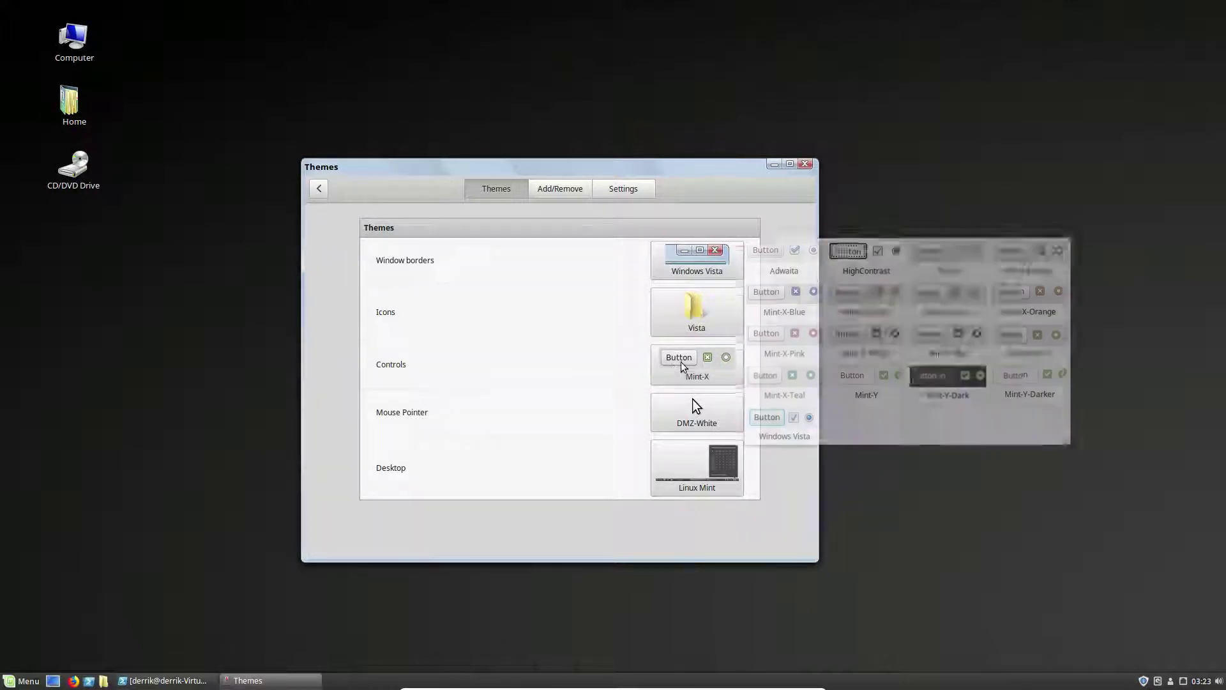
left_click(787, 418)
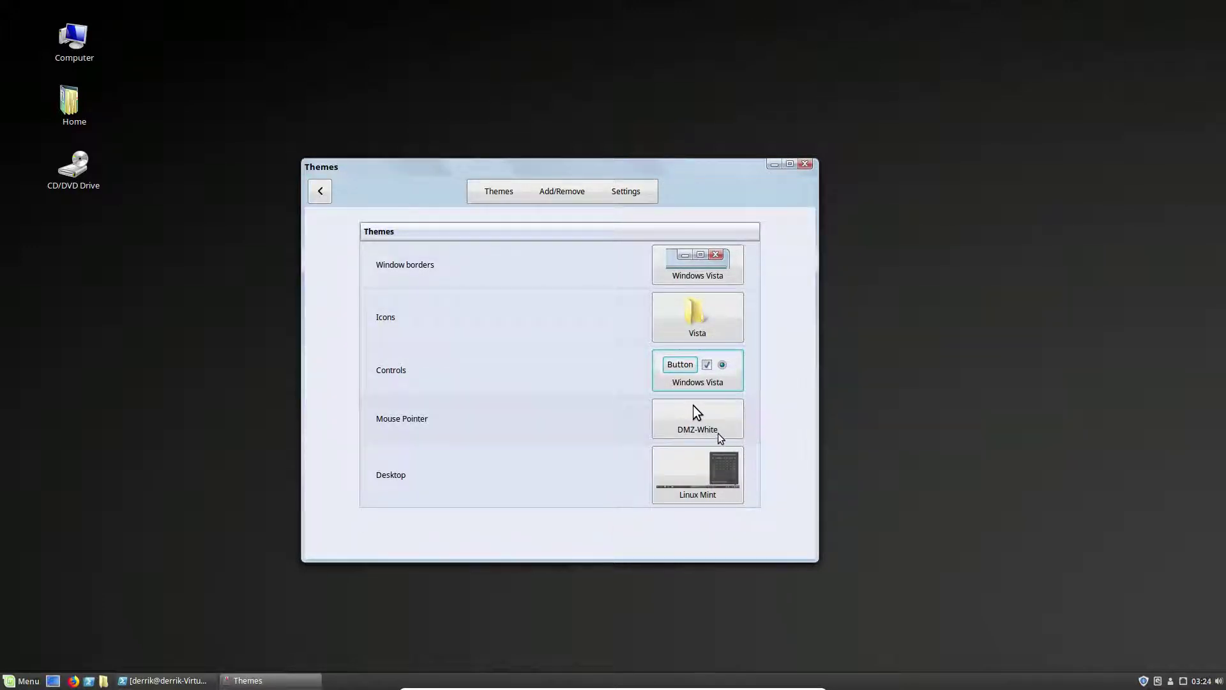
left_click(698, 473)
left_click(991, 471)
left_click_drag(696, 170, 752, 107)
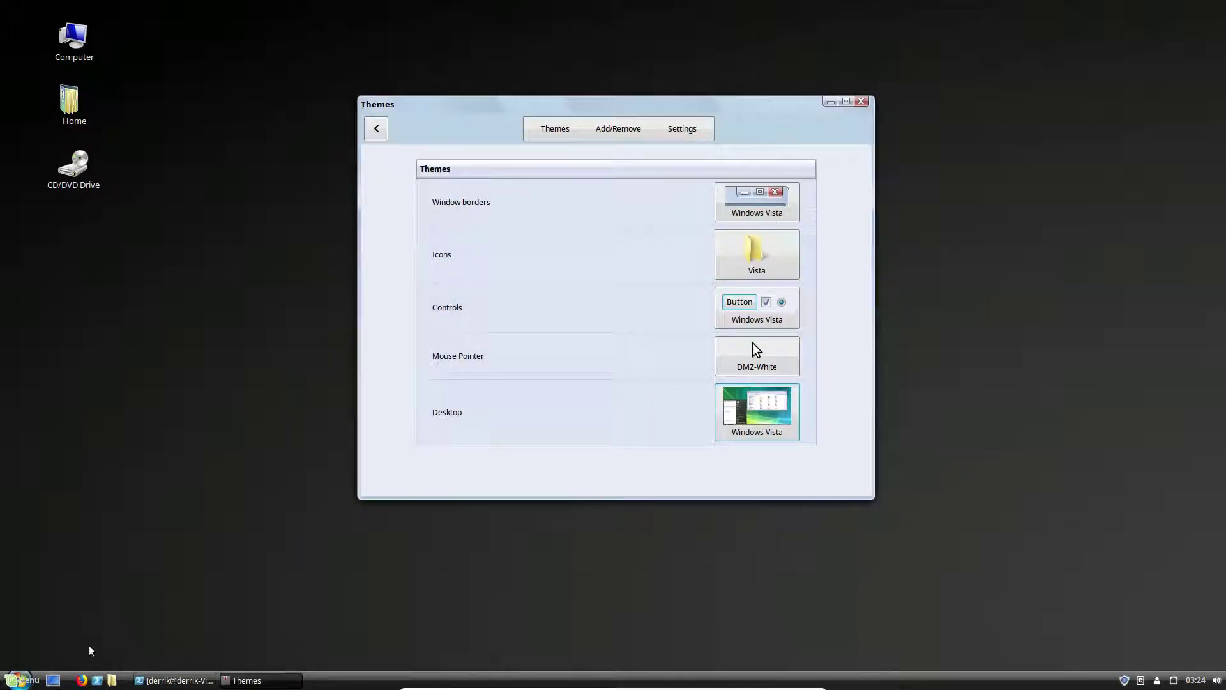
In Menu applet settings, enable a custom icon, delete the 'Menu' label, then test the orb
left_click(10, 681)
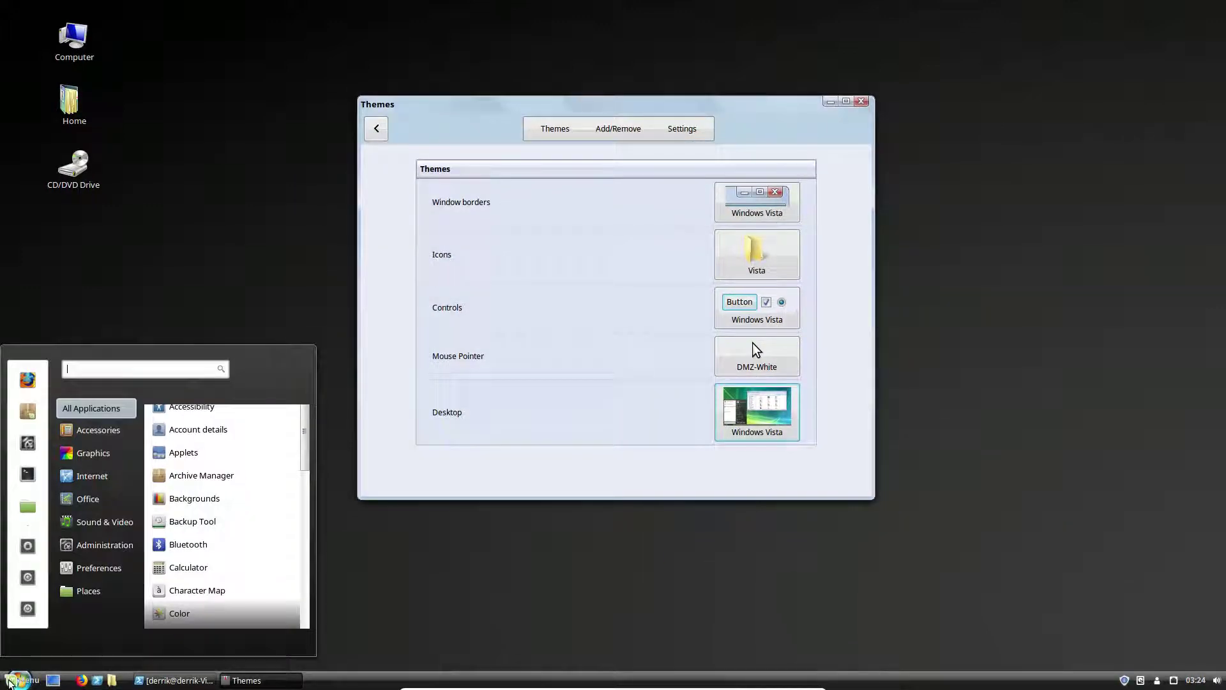
left_click(634, 595)
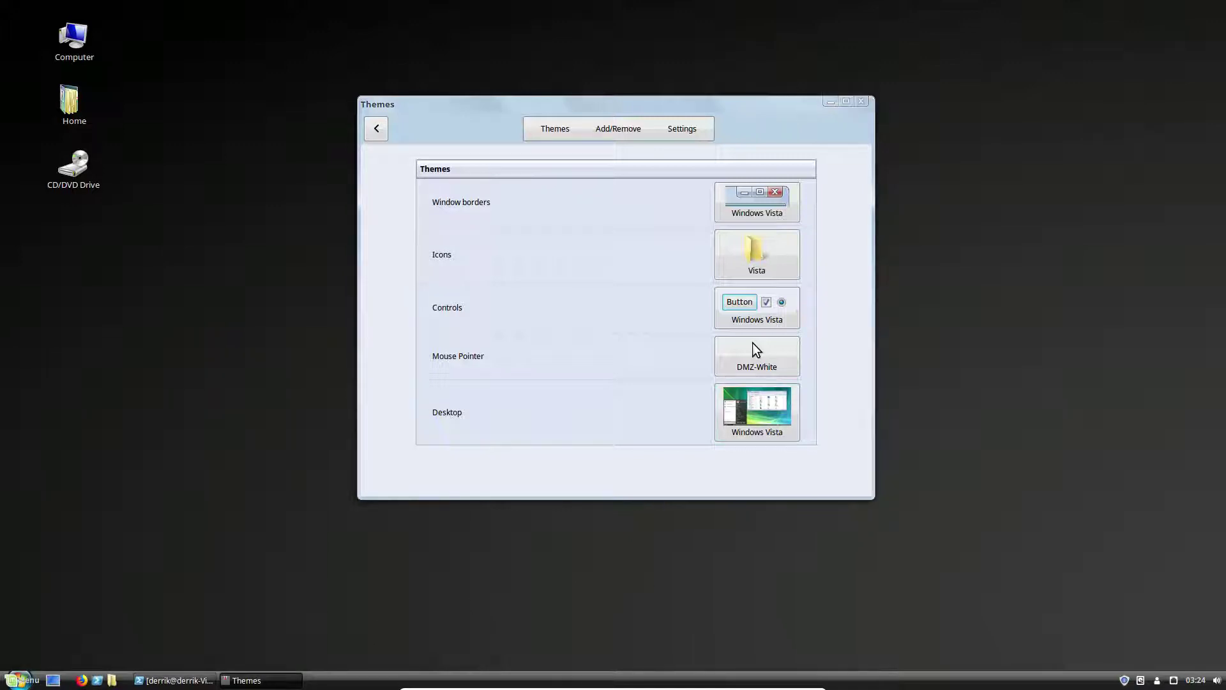
right_click(19, 680)
left_click(83, 627)
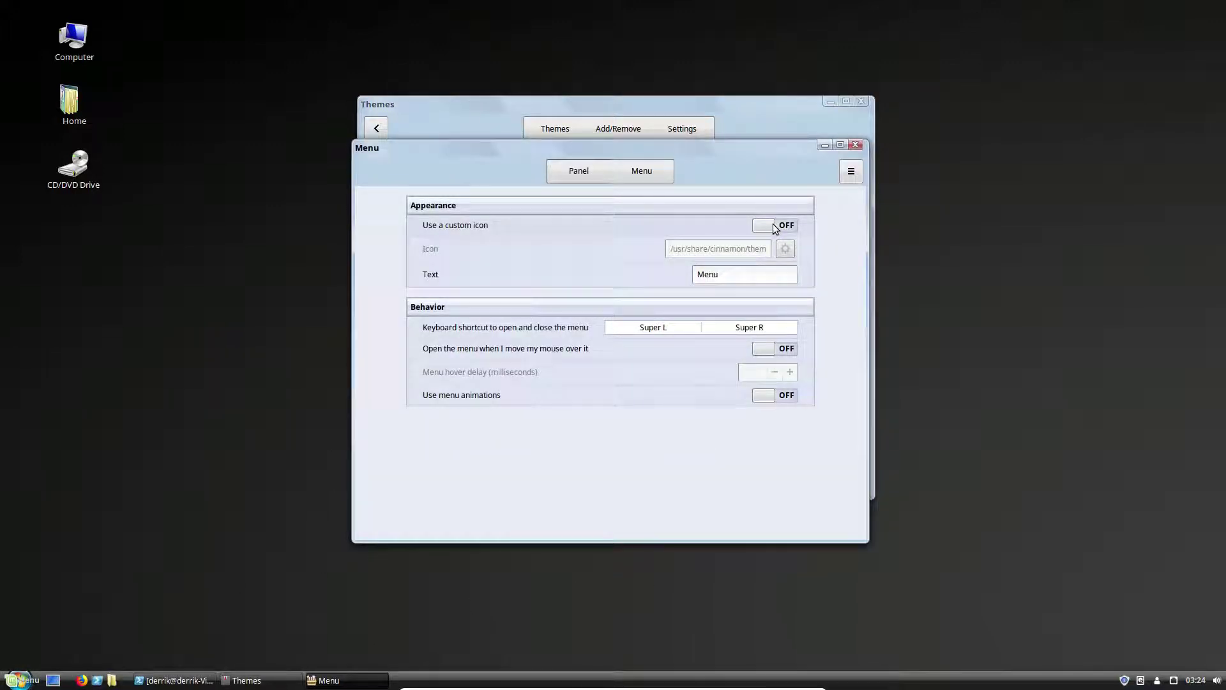
left_click(775, 226)
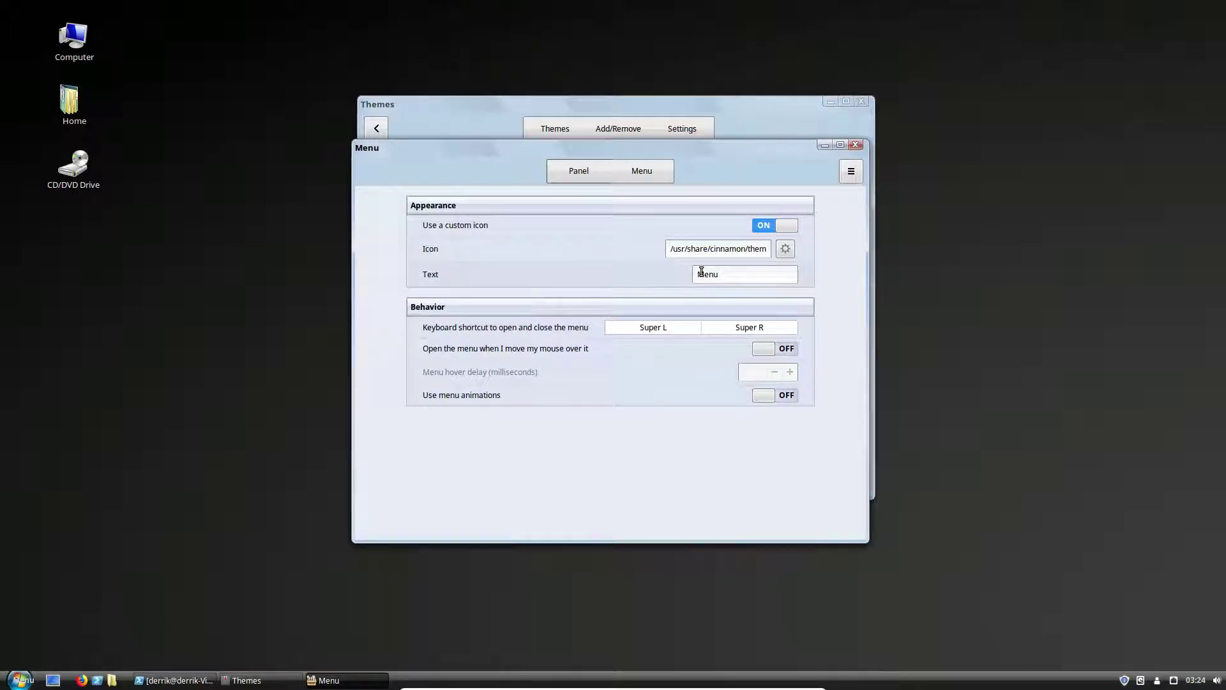
double_click(744, 276)
key("BackSpace")
left_click(20, 681)
left_click(910, 225)
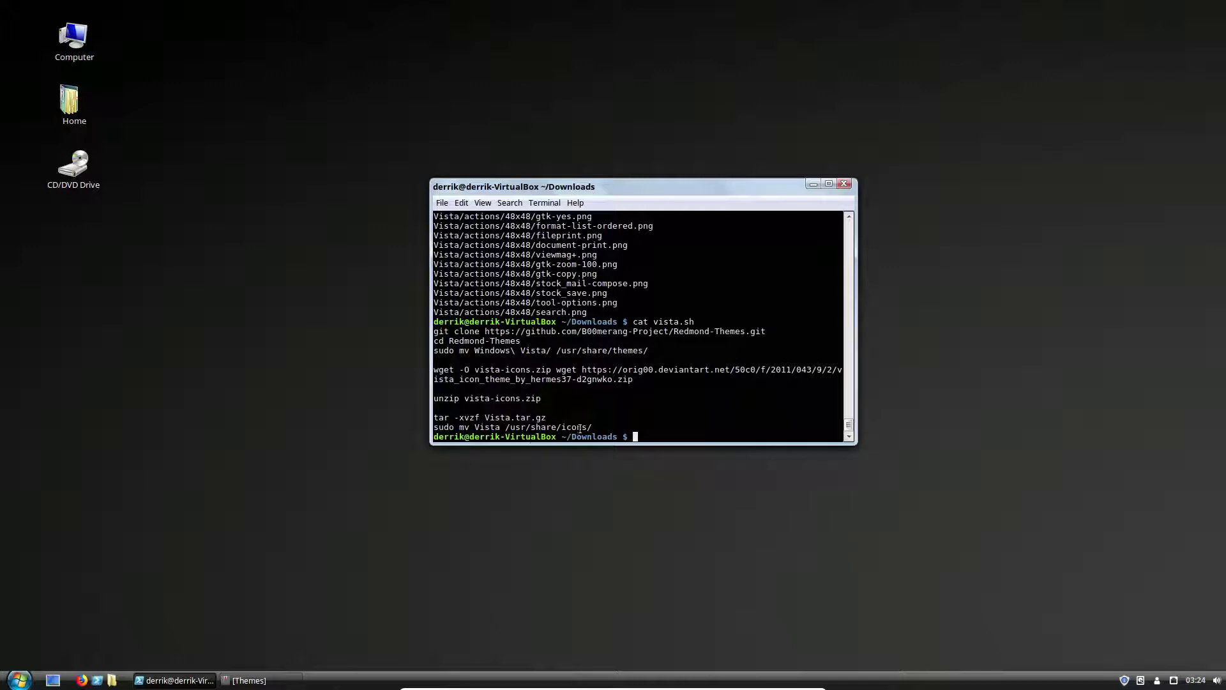
Highlight the listed vista.sh commands in the terminal output, then clear the selection
mouse_move(621, 425)
left_mouse_down()
mouse_move(447, 369)
mouse_move(435, 331)
left_mouse_up()
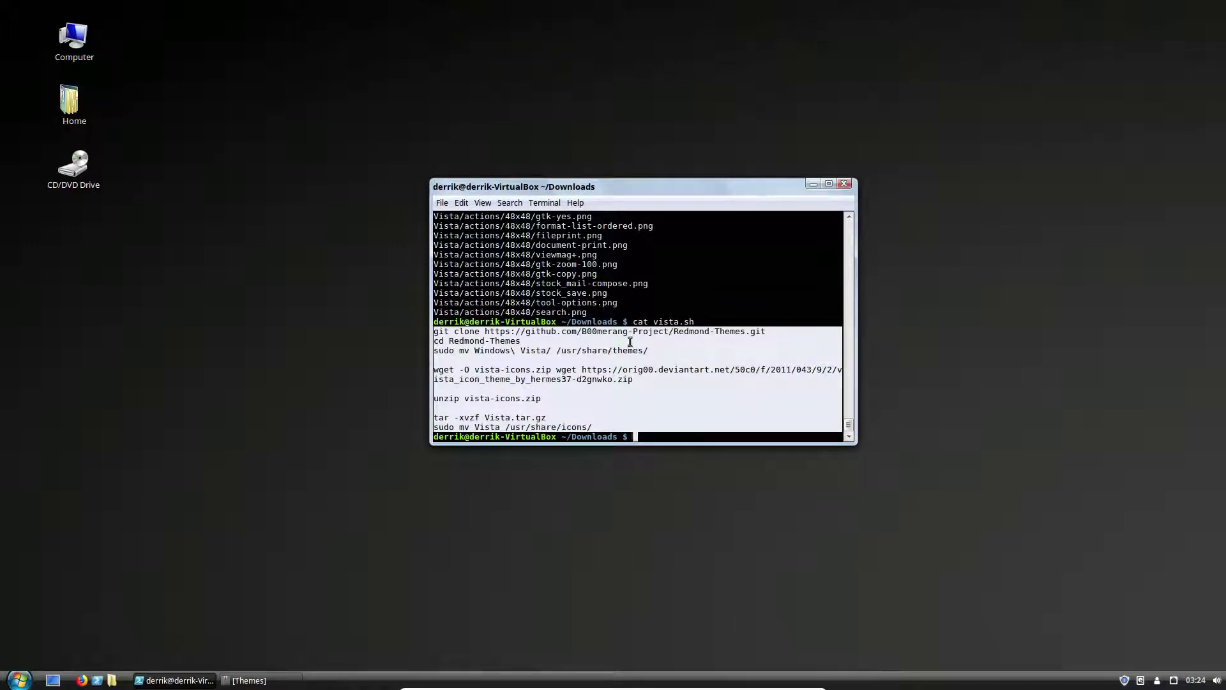
left_click(763, 356)
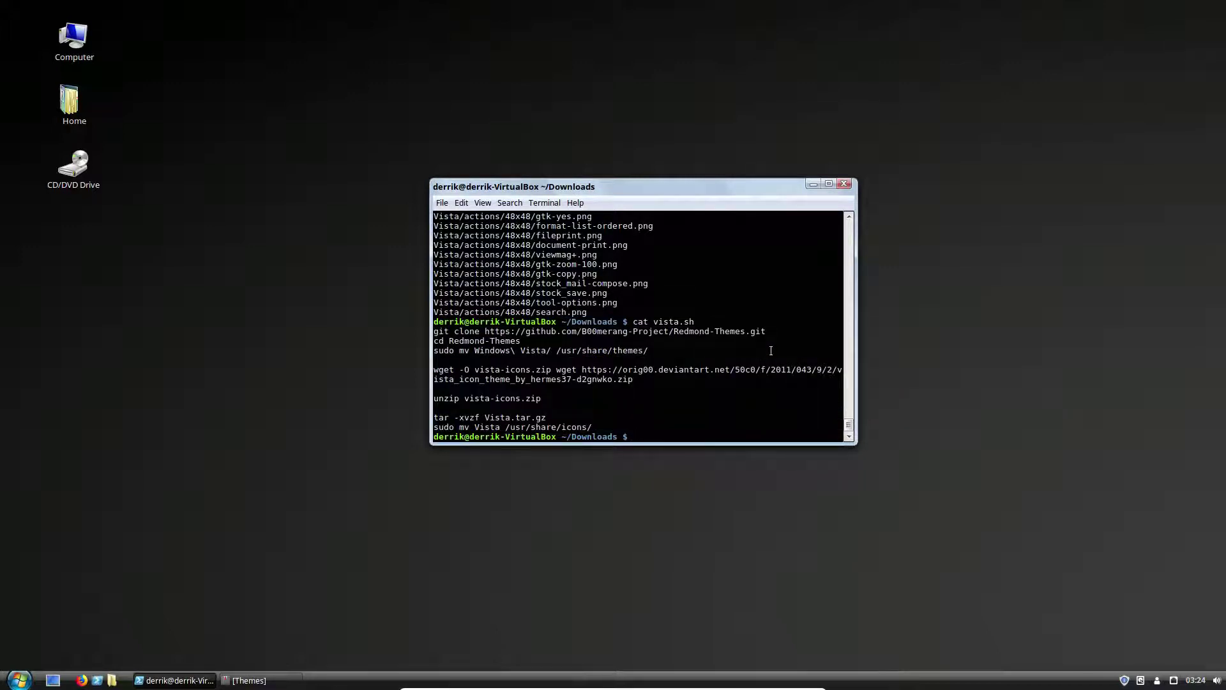